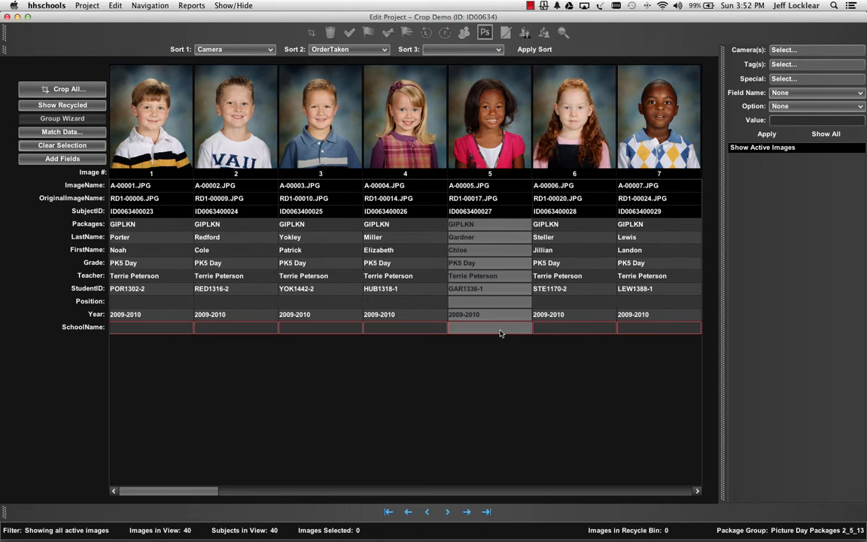
# Select all images in the project and set their SchoolName field to SCA.
pyautogui.press('super+a')
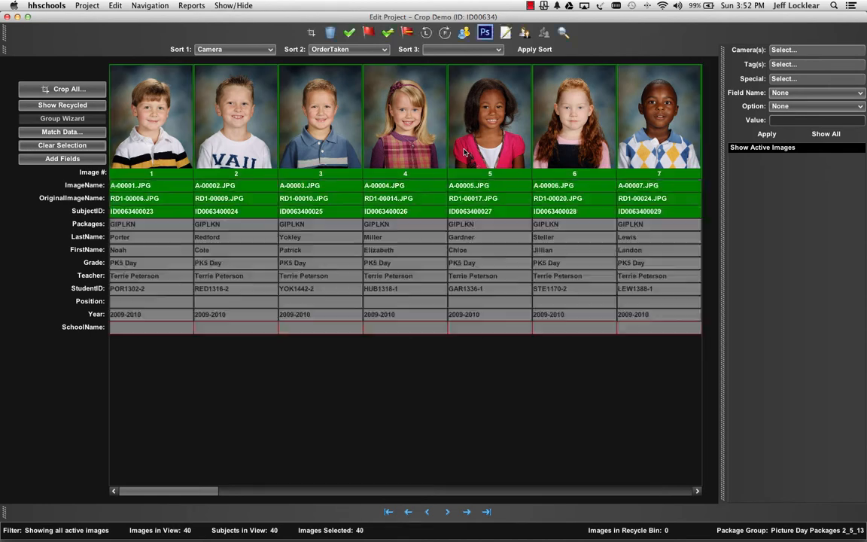
pyautogui.rightClick(485, 124)
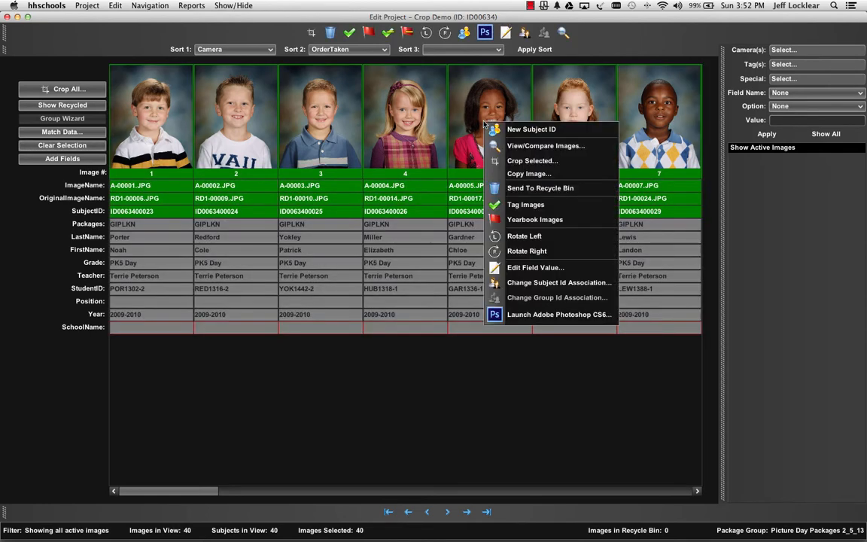
pyautogui.click(572, 268)
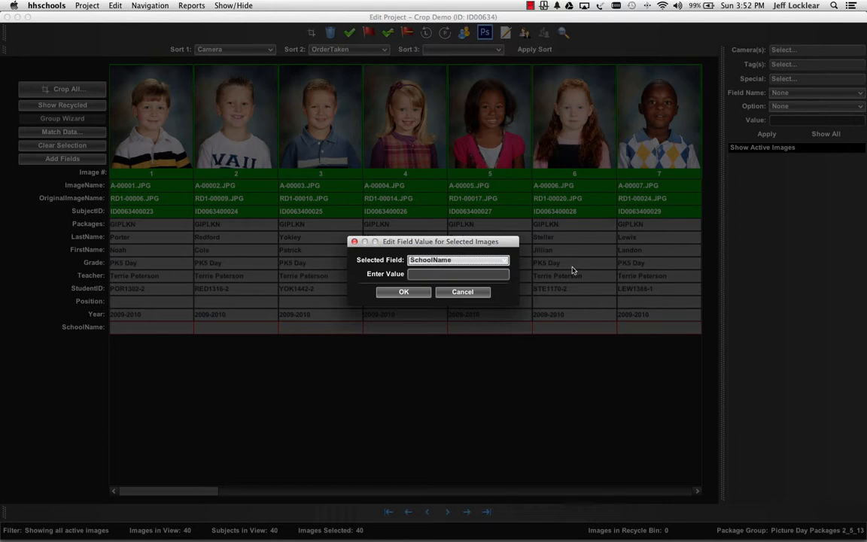
pyautogui.press('Tab')
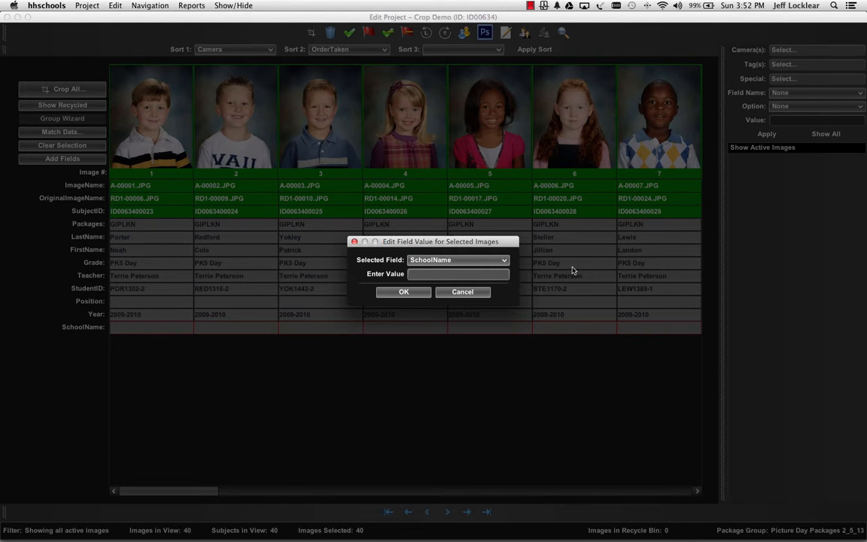
pyautogui.write('SACA')
pyautogui.press('BackSpace')
pyautogui.press('BackSpace')
pyautogui.press('BackSpace')
pyautogui.write('CA')
pyautogui.press('Return')
pyautogui.press('Return')
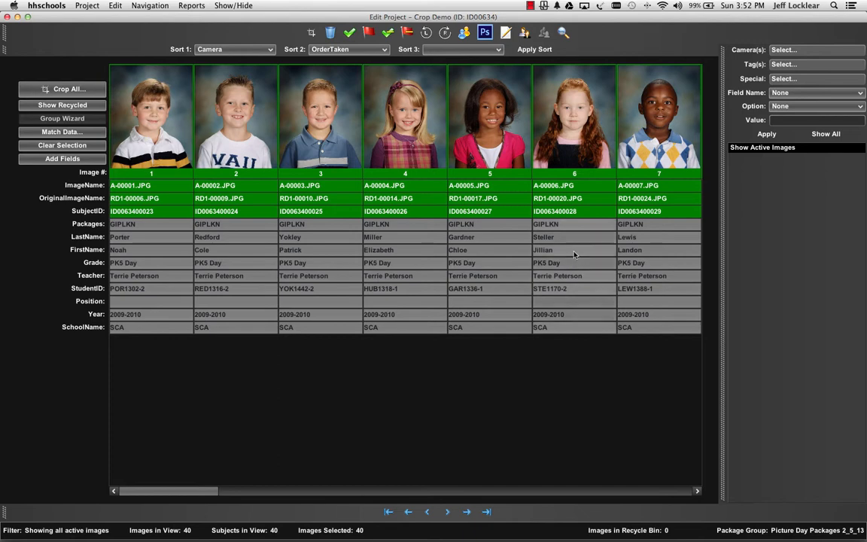
# Create a package order from all 40 images in the project.
pyautogui.click(87, 6)
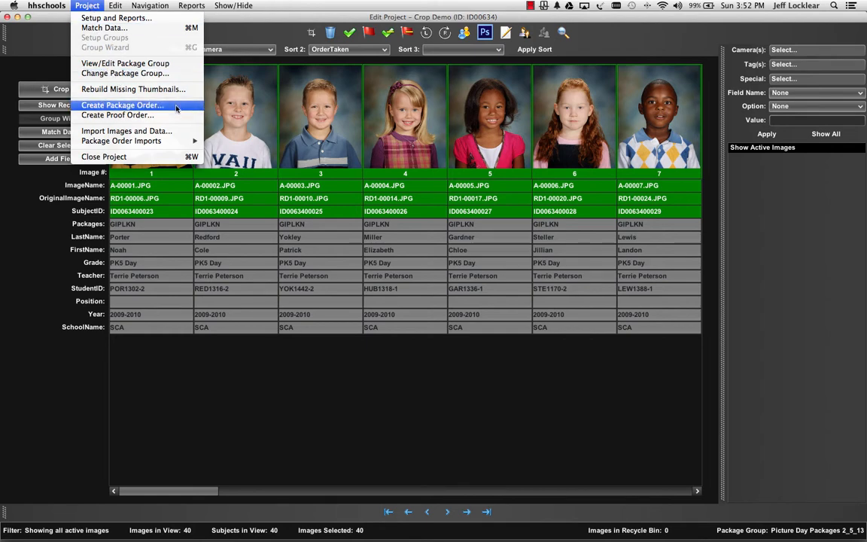
pyautogui.click(124, 106)
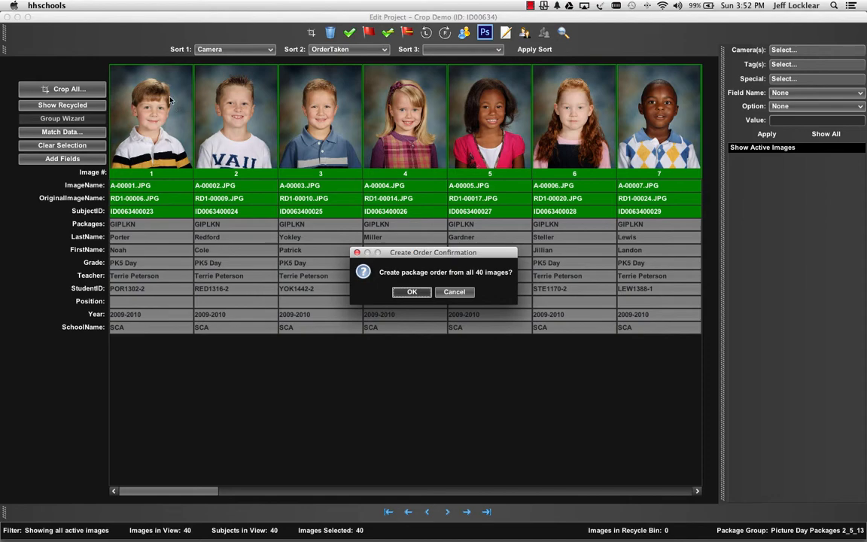
pyautogui.click(411, 292)
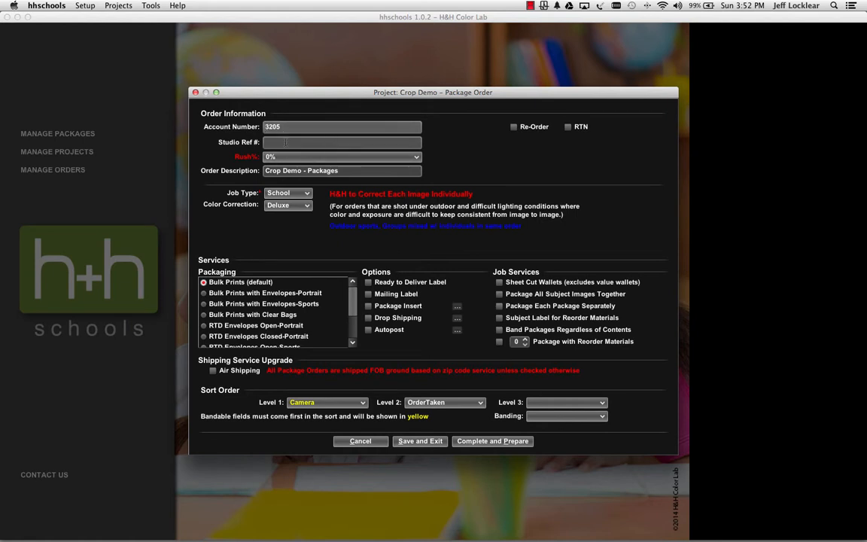
# Try to enter a studio reference number for the package order.
pyautogui.write('123456')
pyautogui.press('Tab')
pyautogui.press('Tab')
pyautogui.click(294, 171)
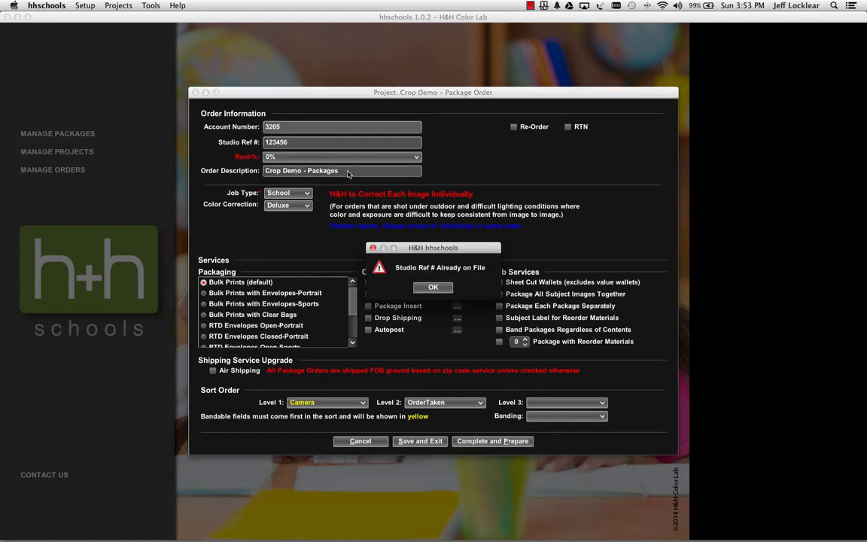
pyautogui.press('Return')
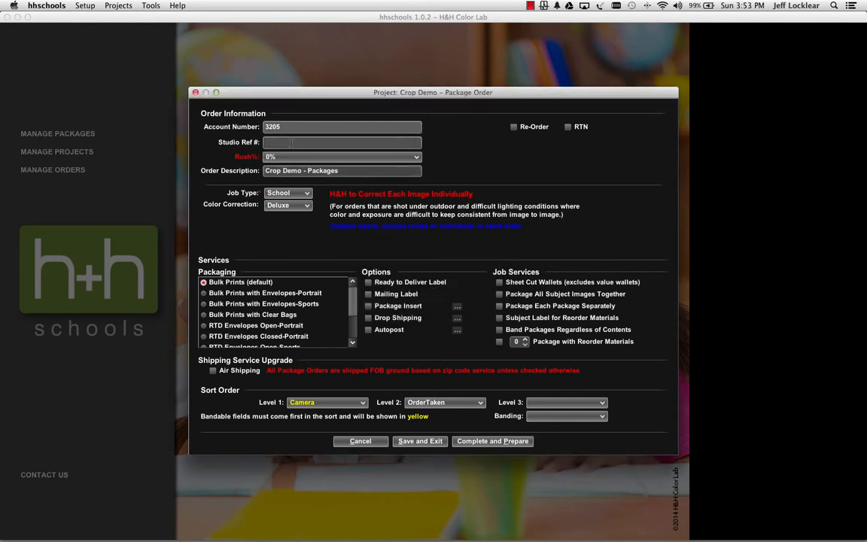
# Enter a different studio reference number and change the order description to "Crop Demo - PKG".
pyautogui.write('134567')
pyautogui.doubleClick(322, 171)
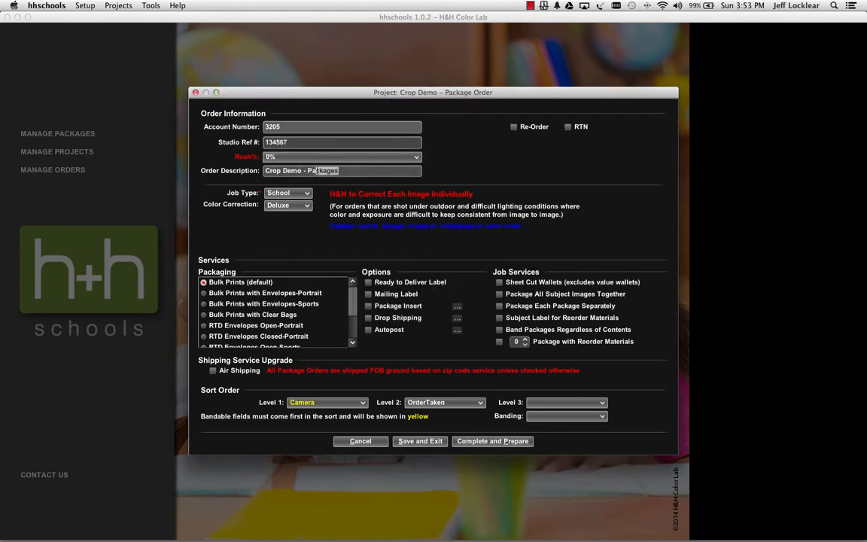
pyautogui.write('PKGs')
pyautogui.press('BackSpace')
# Set Standard color correction and RTD Envelopes Closed-Portrait packaging with the Ready to Deliver Label option enabled.
pyautogui.click(291, 205)
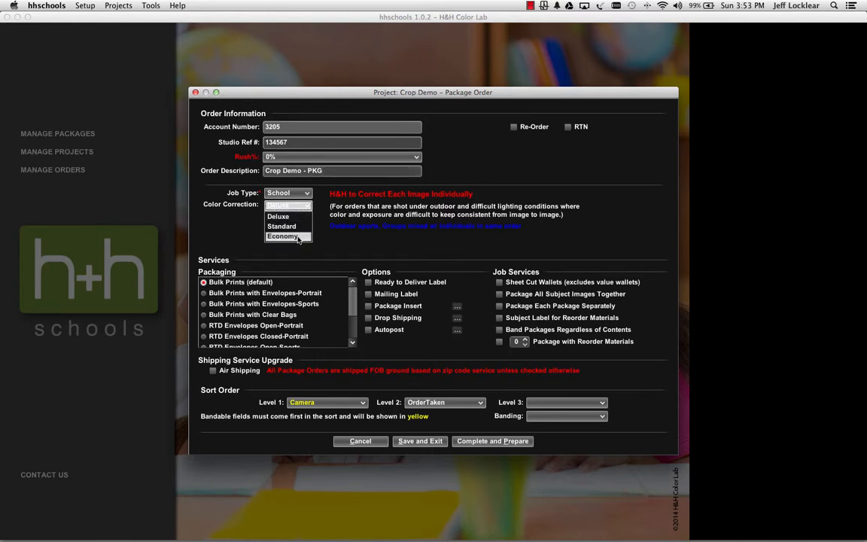
pyautogui.click(294, 226)
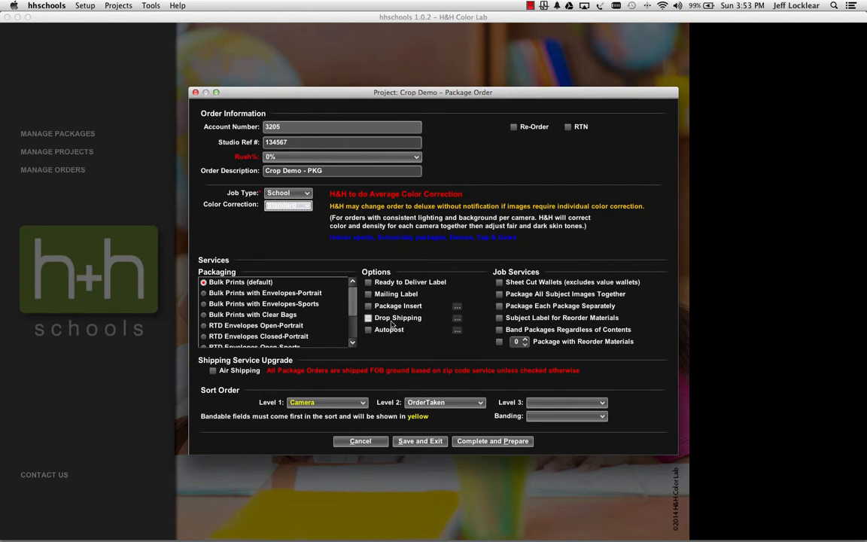
pyautogui.click(203, 336)
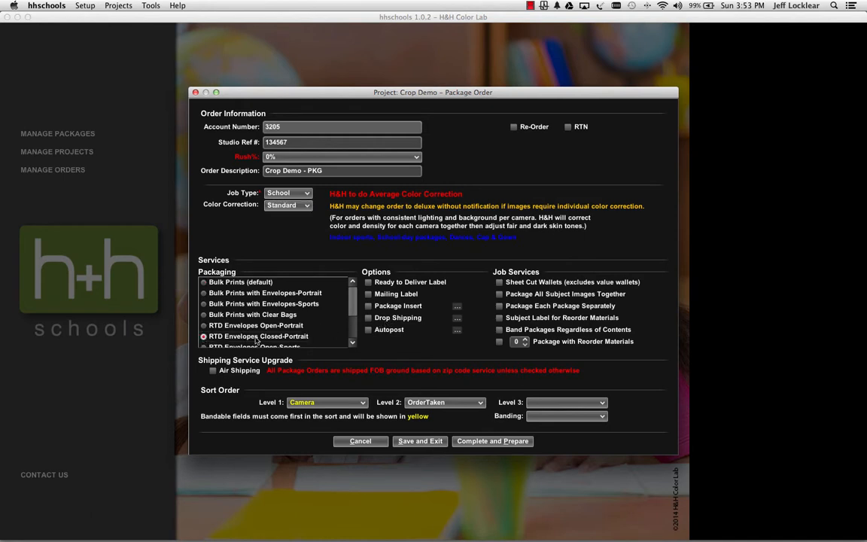
pyautogui.click(368, 282)
# Set the order's sorting to LastName at level 1 and FirstName at level 2.
pyautogui.click(350, 402)
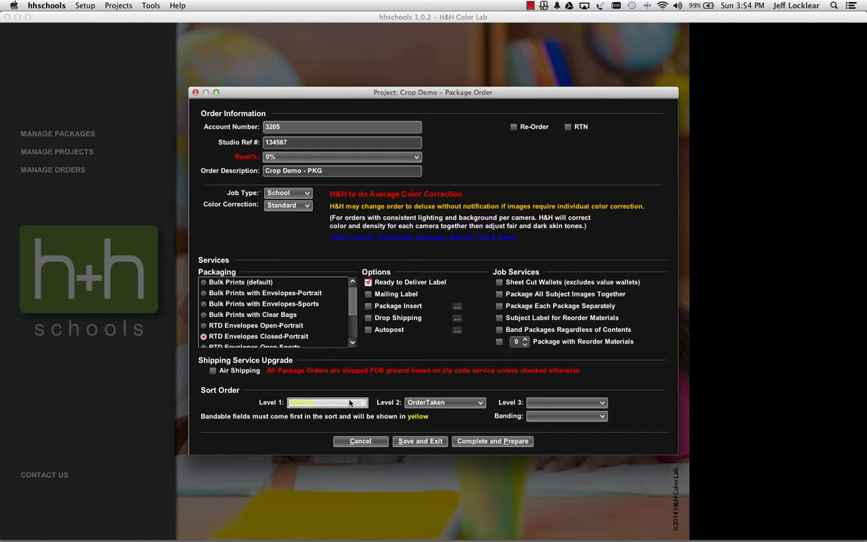
pyautogui.press('l')
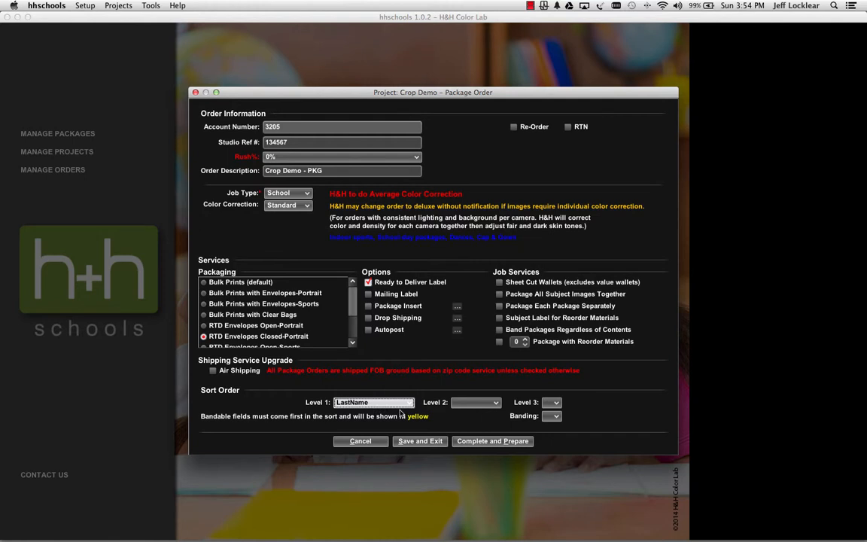
pyautogui.click(474, 403)
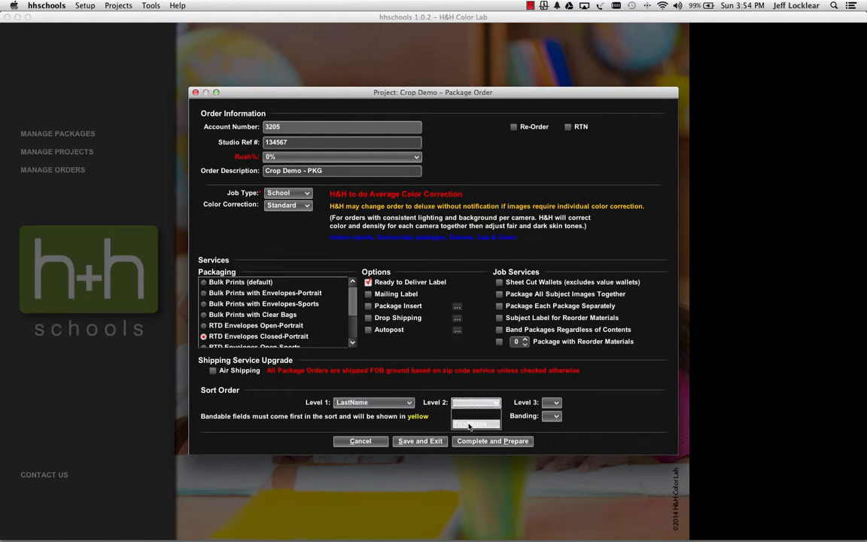
pyautogui.click(468, 426)
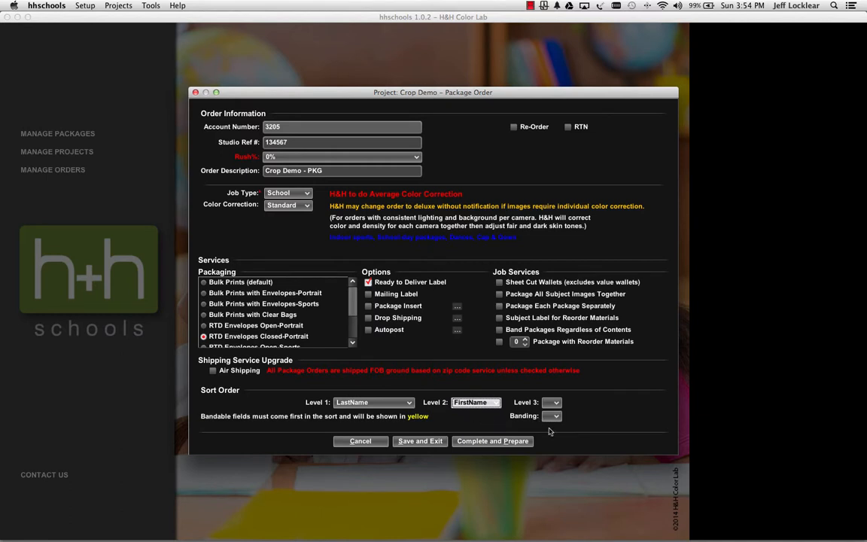
# Set the order's three sort levels to Grade, Teacher and LastName, with banding by Grade.
pyautogui.click(404, 403)
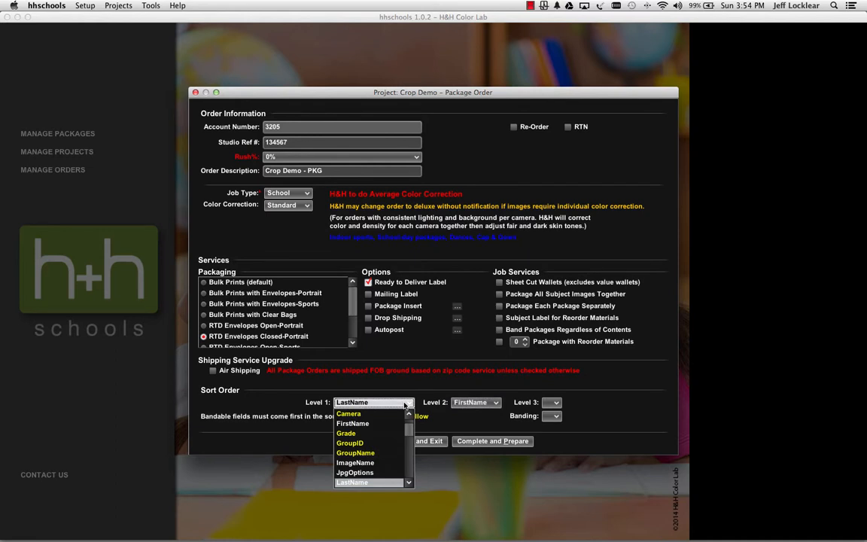
pyautogui.press('g')
pyautogui.click(410, 404)
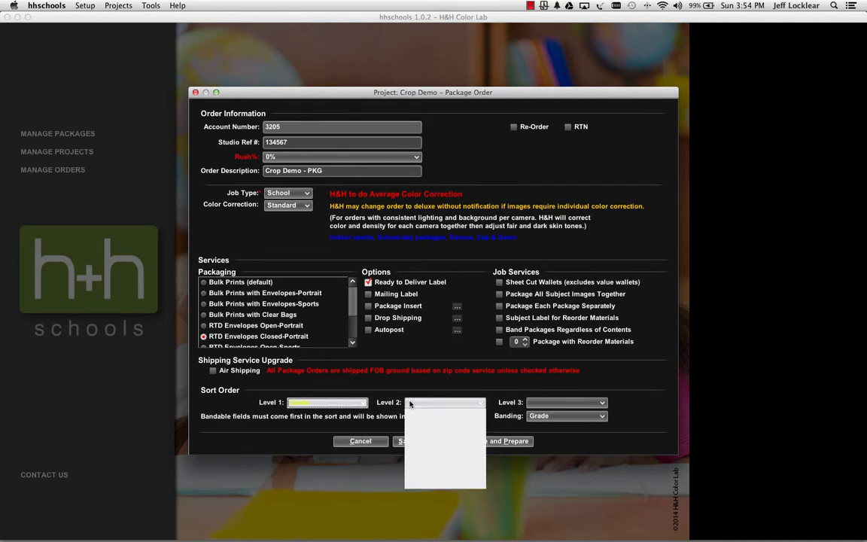
pyautogui.press('t')
pyautogui.press('Return')
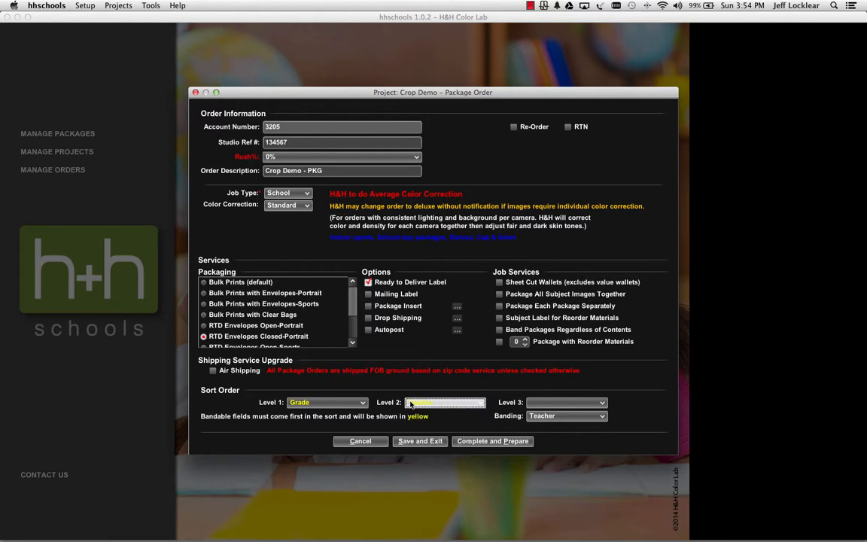
pyautogui.click(532, 404)
pyautogui.press('l')
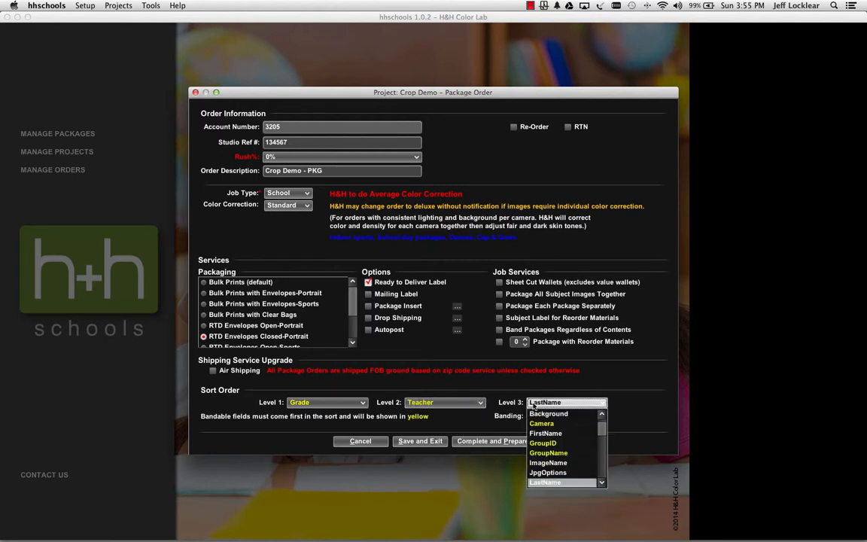
pyautogui.press('Return')
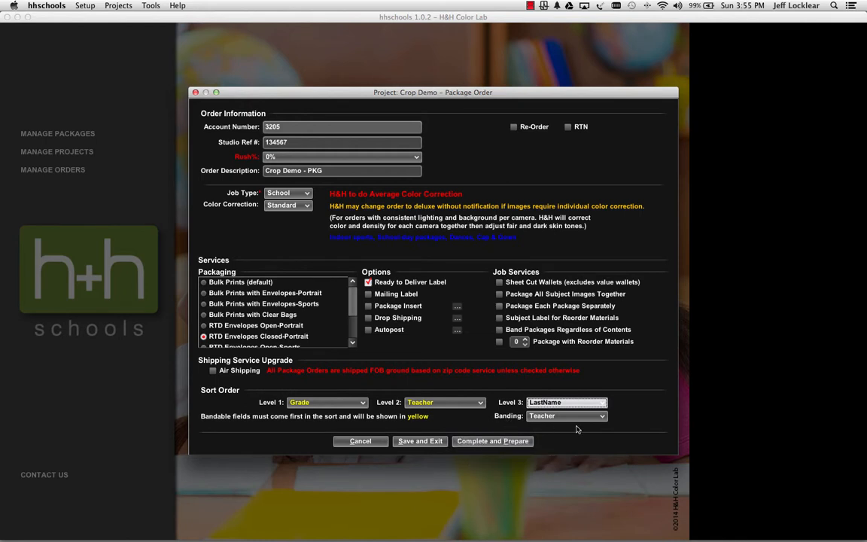
pyautogui.click(601, 418)
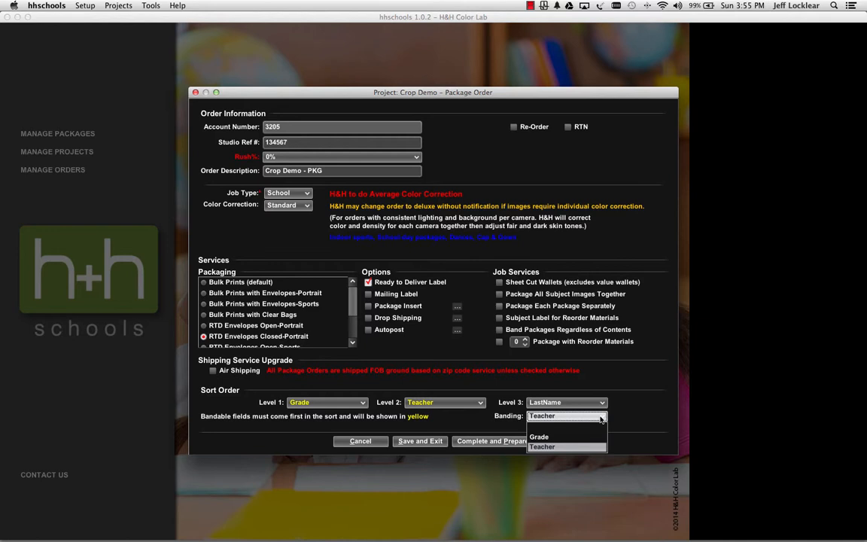
pyautogui.click(539, 437)
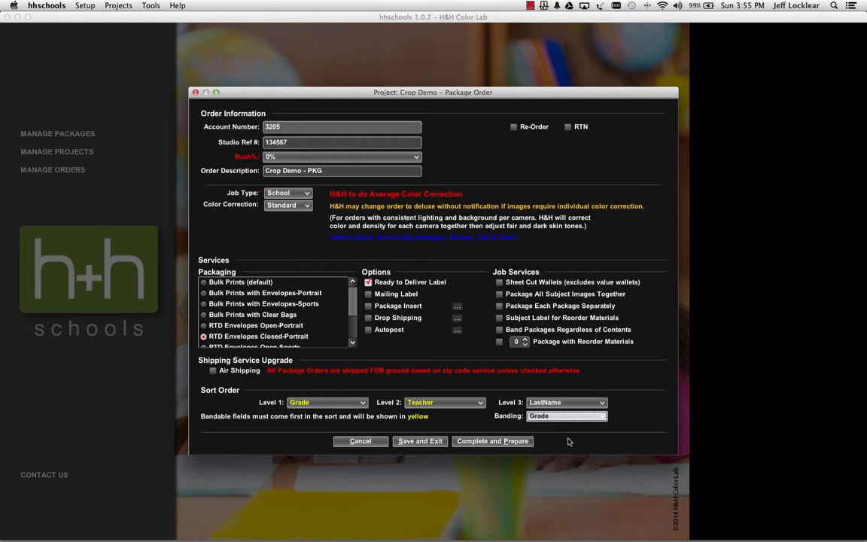
pyautogui.click(331, 403)
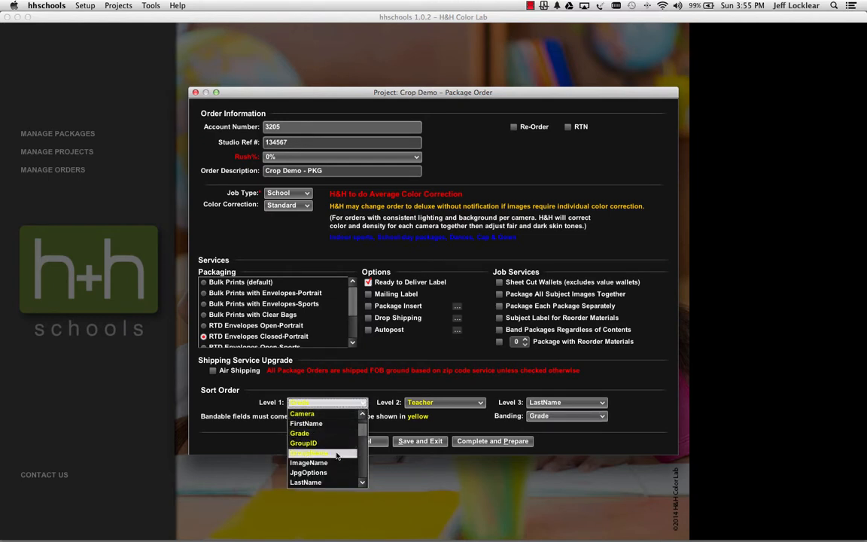
pyautogui.click(340, 405)
pyautogui.click(340, 405)
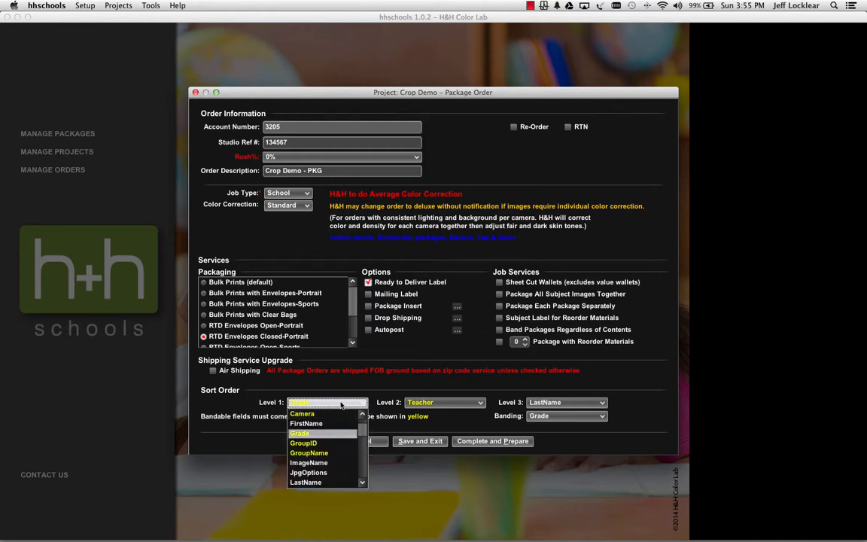
pyautogui.click(341, 405)
pyautogui.scroll(1, 340, 405)
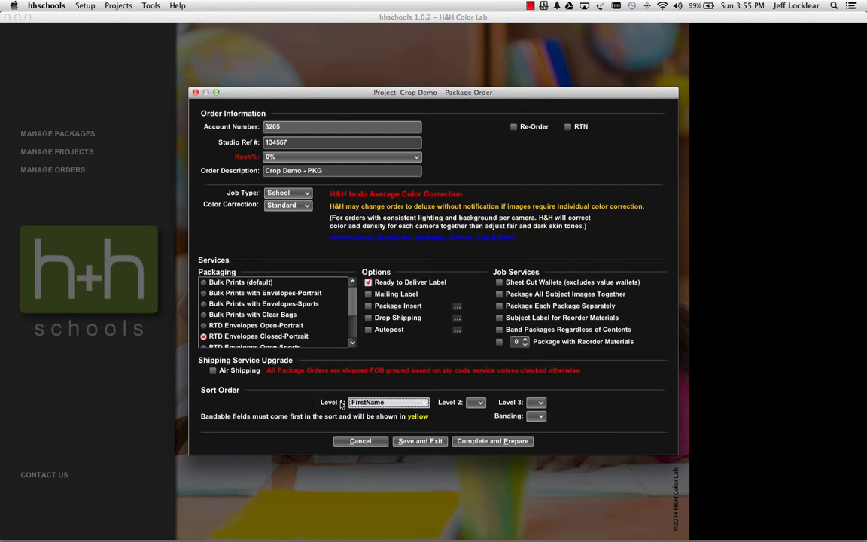
# Set sort level 1 to Grade, level 2 to Teacher and level 3 to LastName for the order.
pyautogui.click(412, 403)
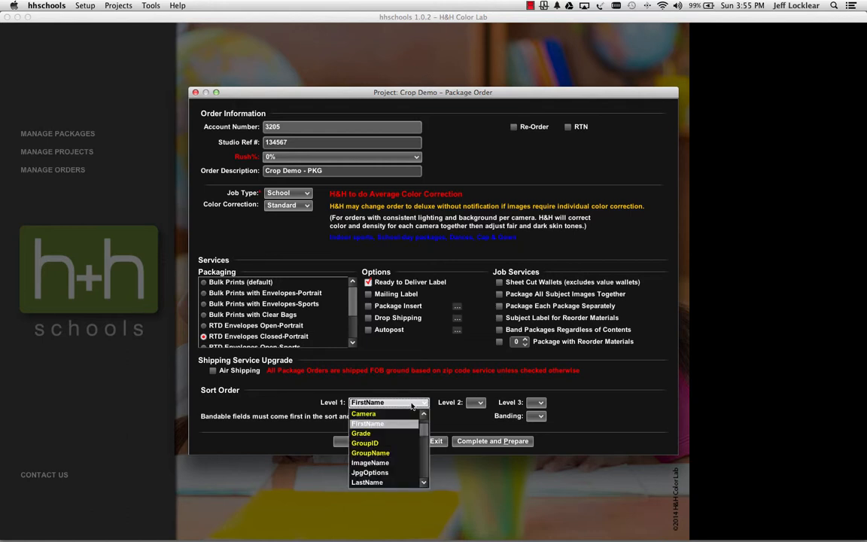
pyautogui.click(361, 433)
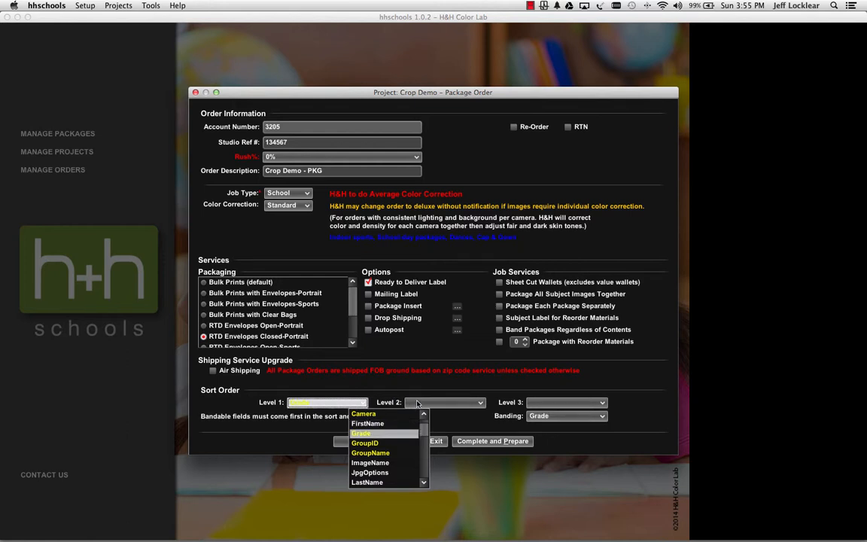
pyautogui.click(419, 403)
pyautogui.scroll(-5, 444, 452)
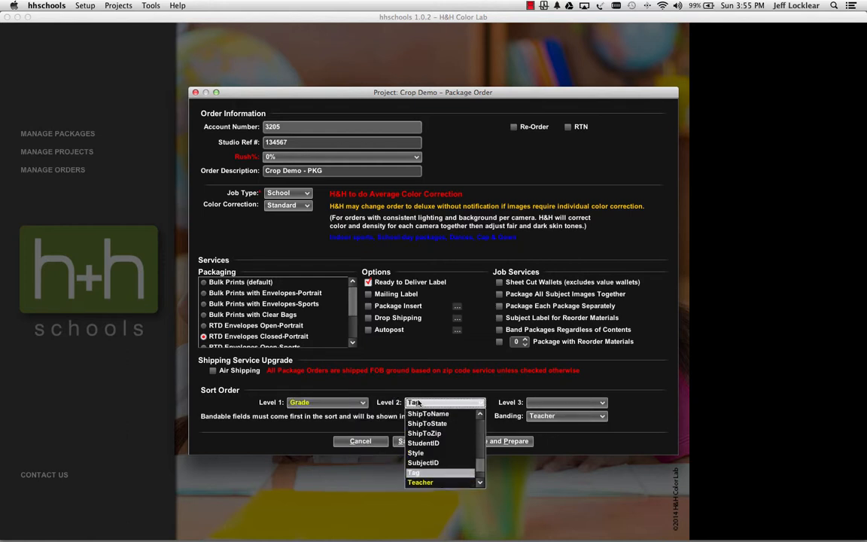
pyautogui.click(429, 473)
pyautogui.click(560, 403)
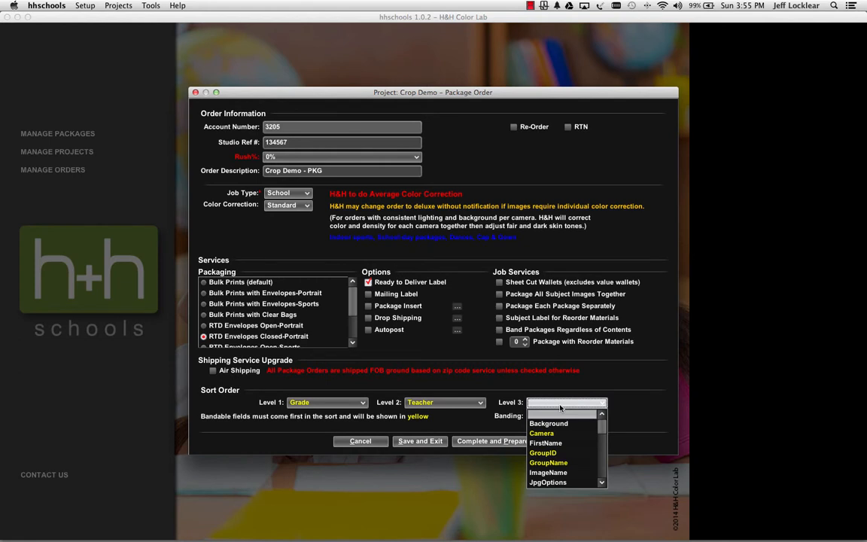
pyautogui.press('l')
pyautogui.press('Return')
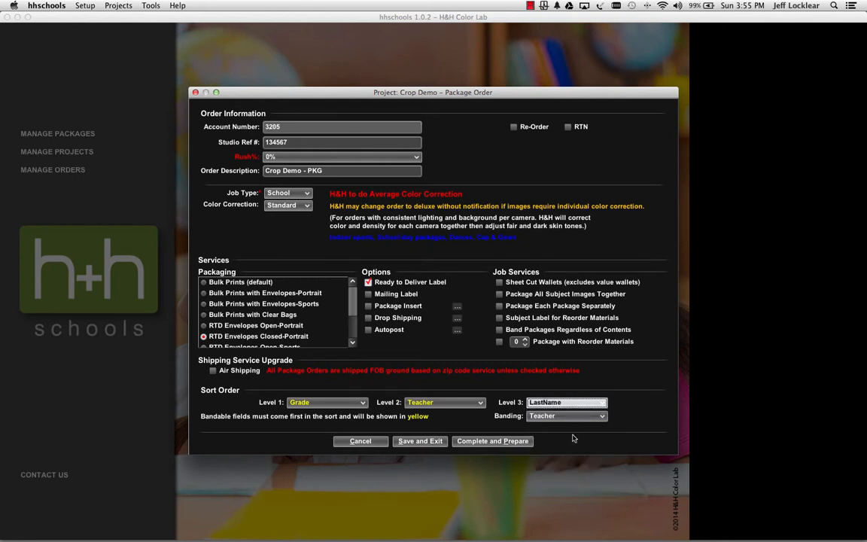
# Complete and prepare the package order, accepting the order summary to proceed to finalizing.
pyautogui.click(497, 442)
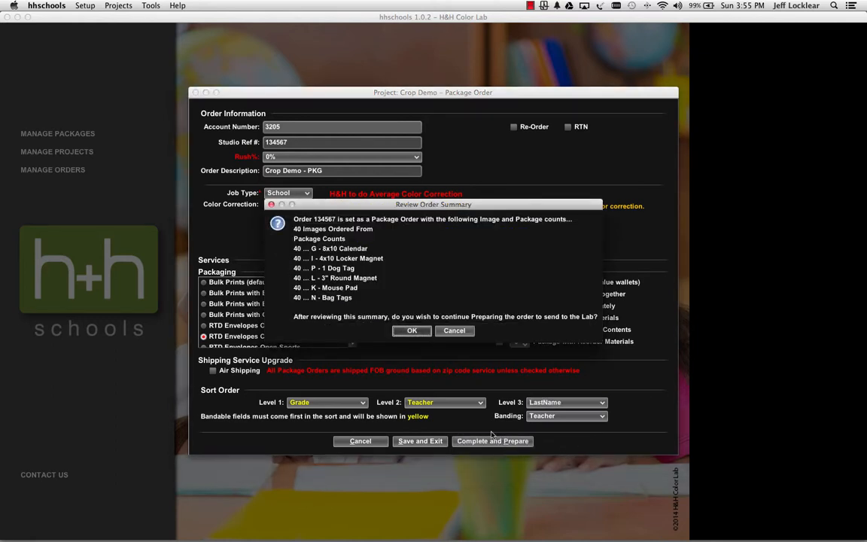
pyautogui.click(410, 331)
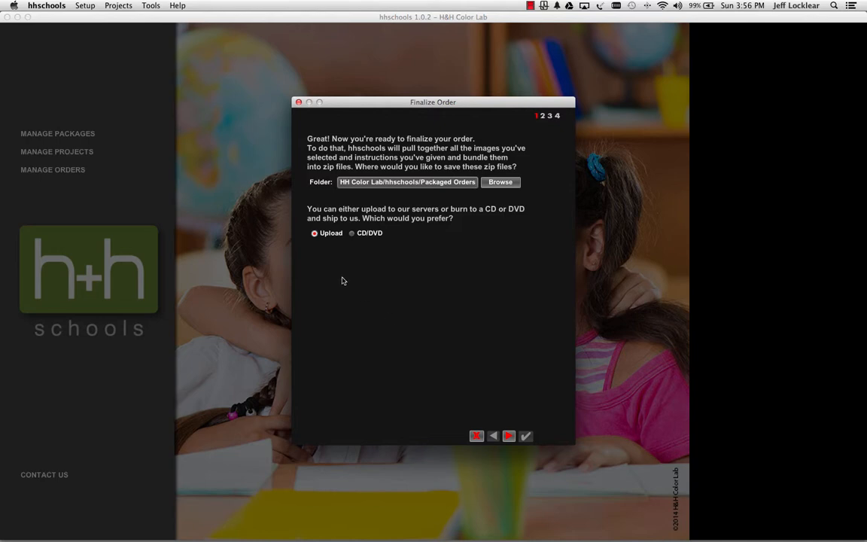
# Finalize the order for upload with the default folder and no coupon code, choosing to send it to the lab's servers now.
pyautogui.click(508, 437)
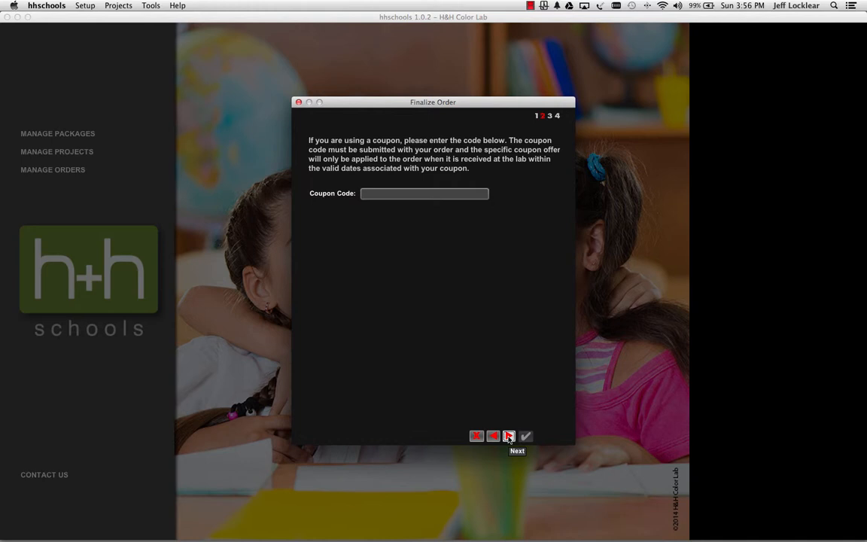
pyautogui.click(508, 436)
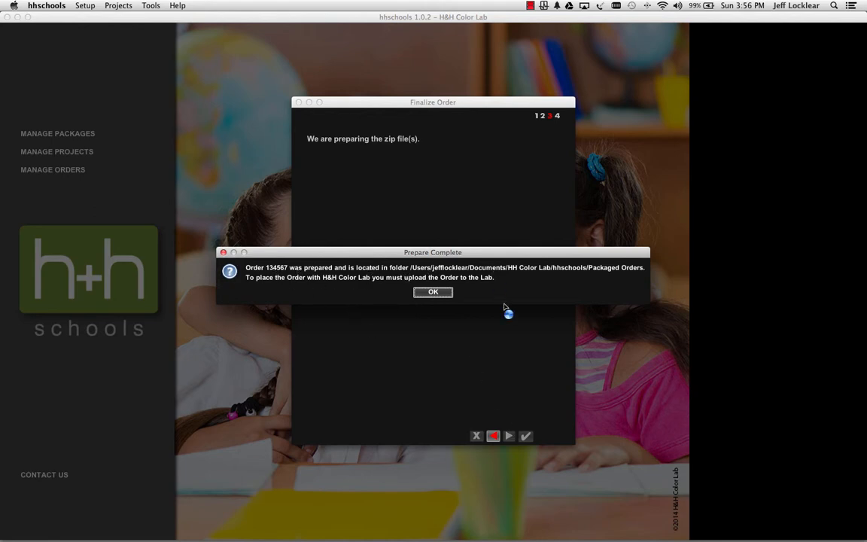
pyautogui.click(433, 292)
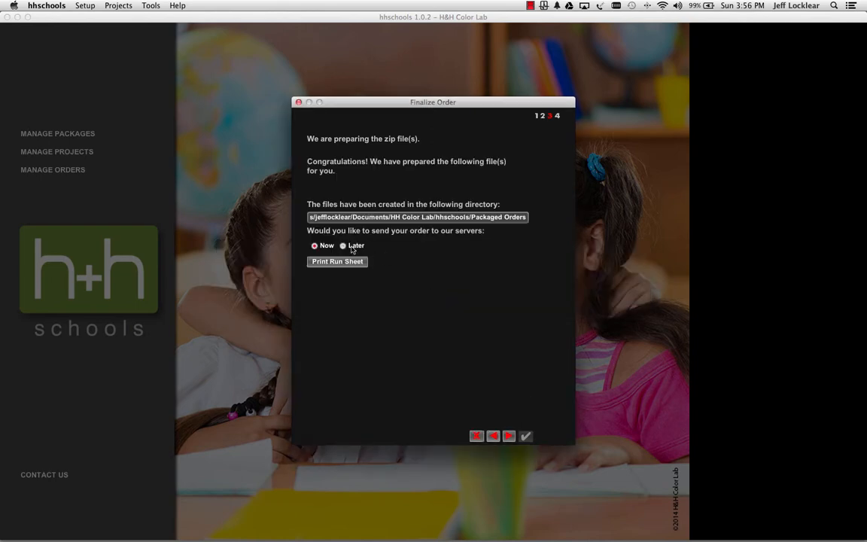
pyautogui.click(509, 436)
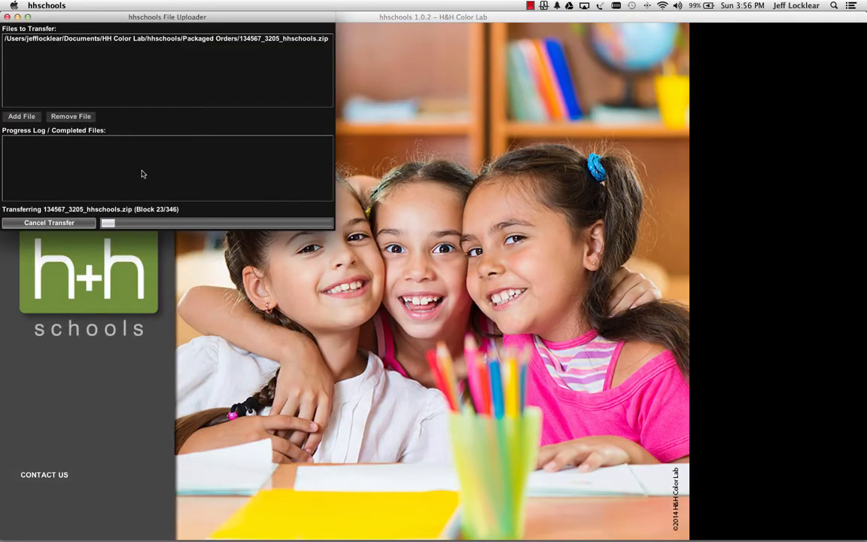
# Abort the running transfer of the order's zip file and close the file uploader.
pyautogui.click(71, 224)
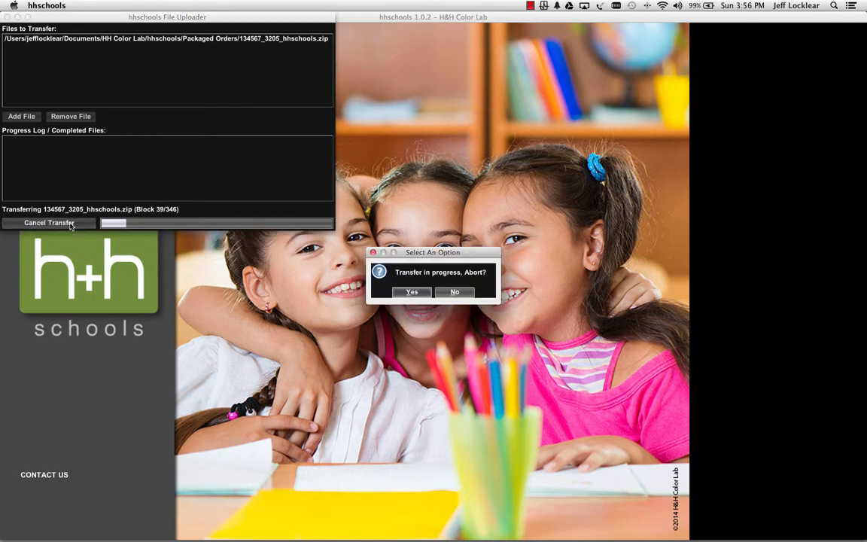
pyautogui.click(412, 293)
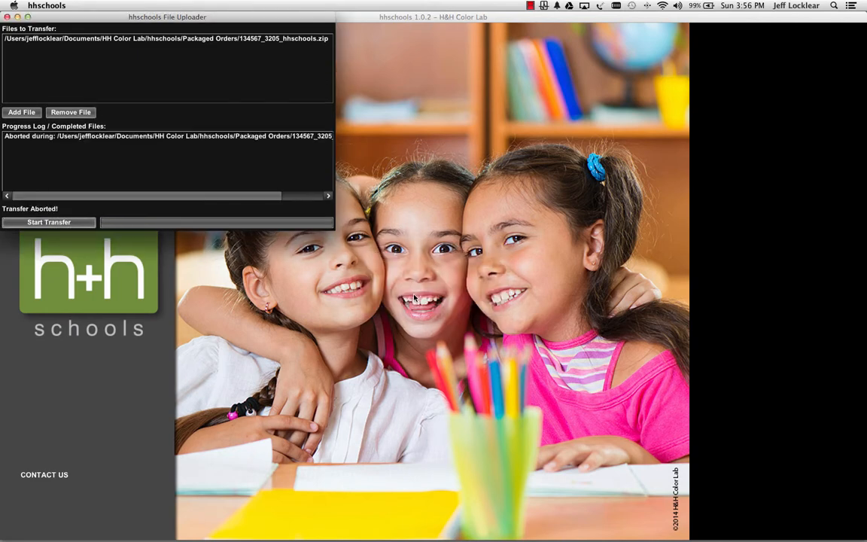
pyautogui.click(7, 18)
# Add the first zip file in the Packaged Orders folder to the order upload list and close the uploader without starting the transfer.
pyautogui.click(54, 7)
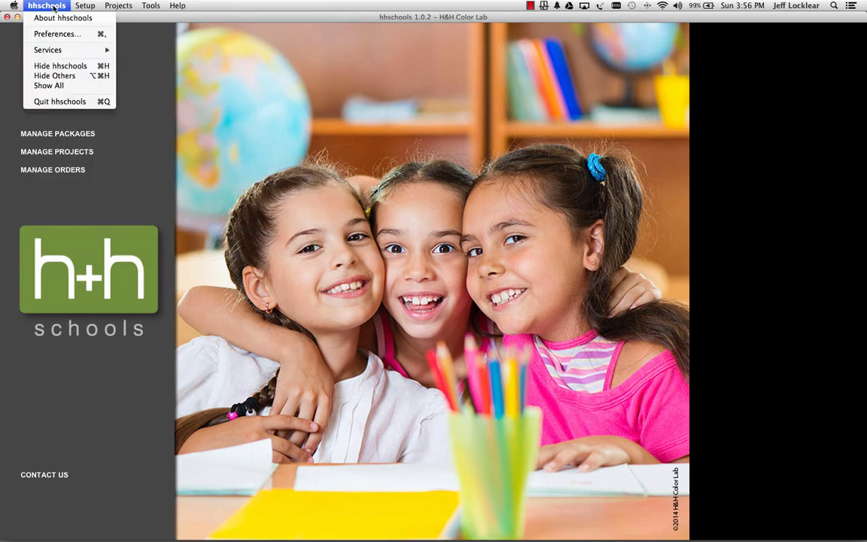
pyautogui.moveTo(84, 6)
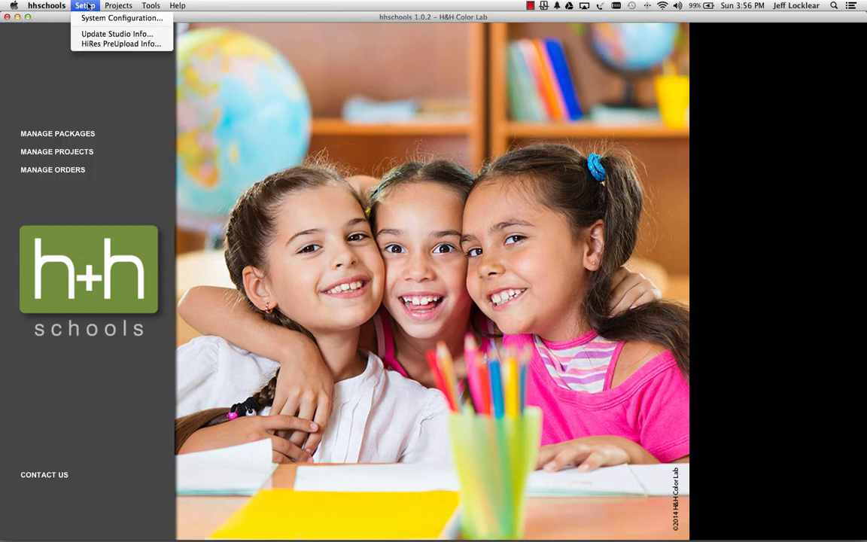
pyautogui.moveTo(116, 6)
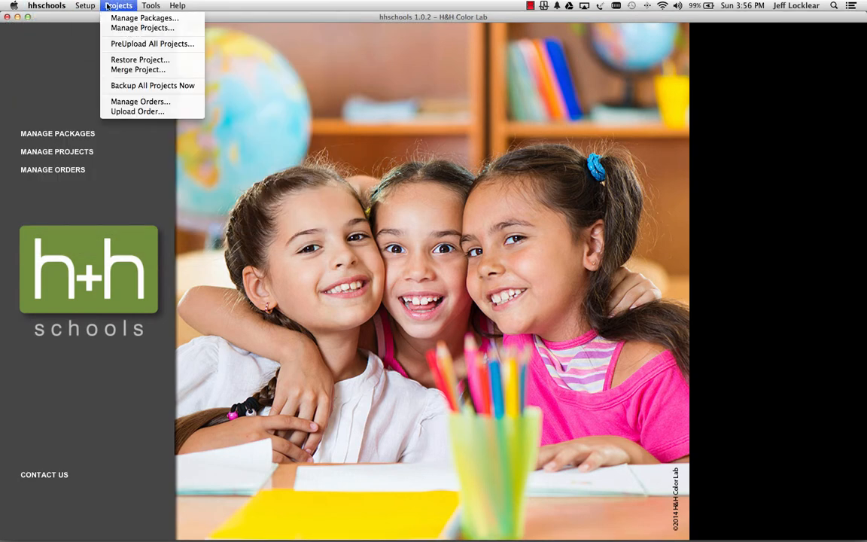
pyautogui.click(138, 111)
pyautogui.click(23, 110)
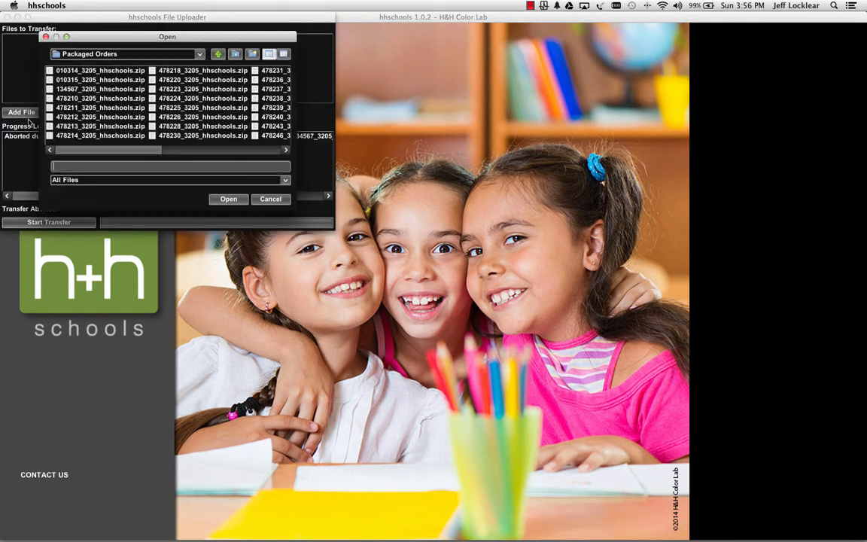
pyautogui.click(82, 69)
pyautogui.click(228, 199)
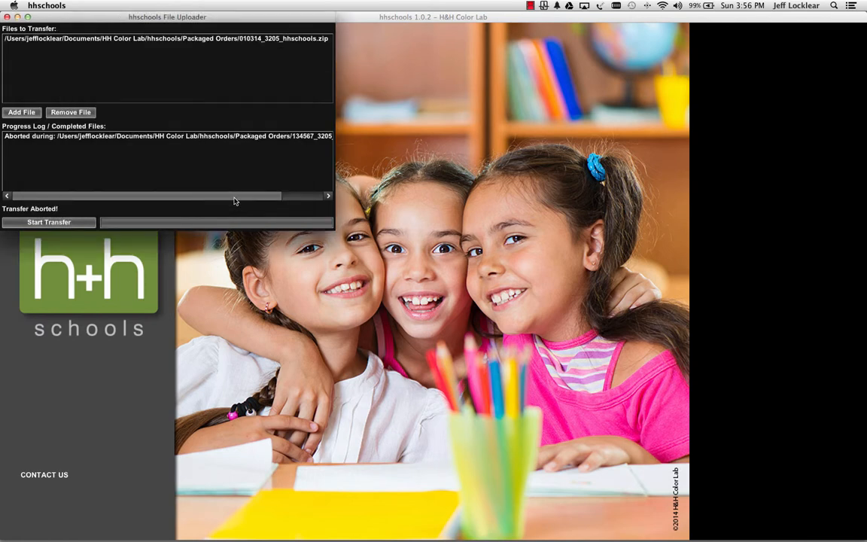
pyautogui.click(7, 17)
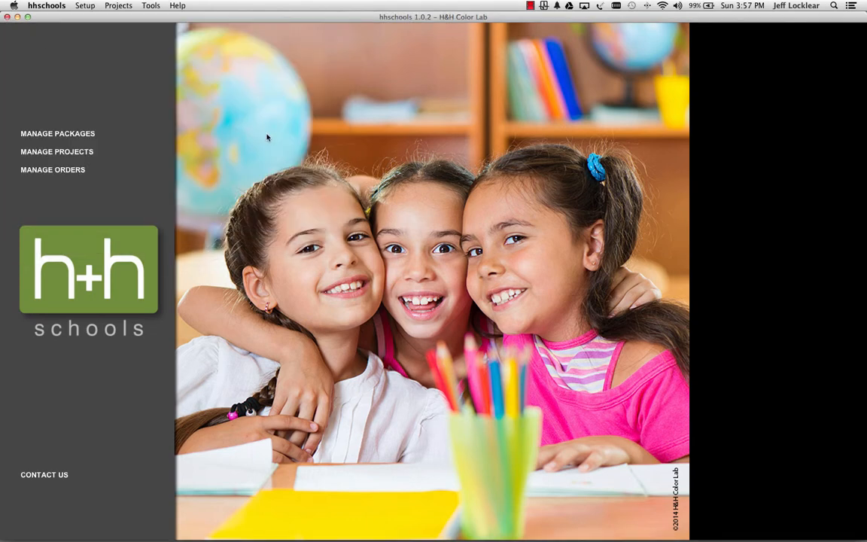